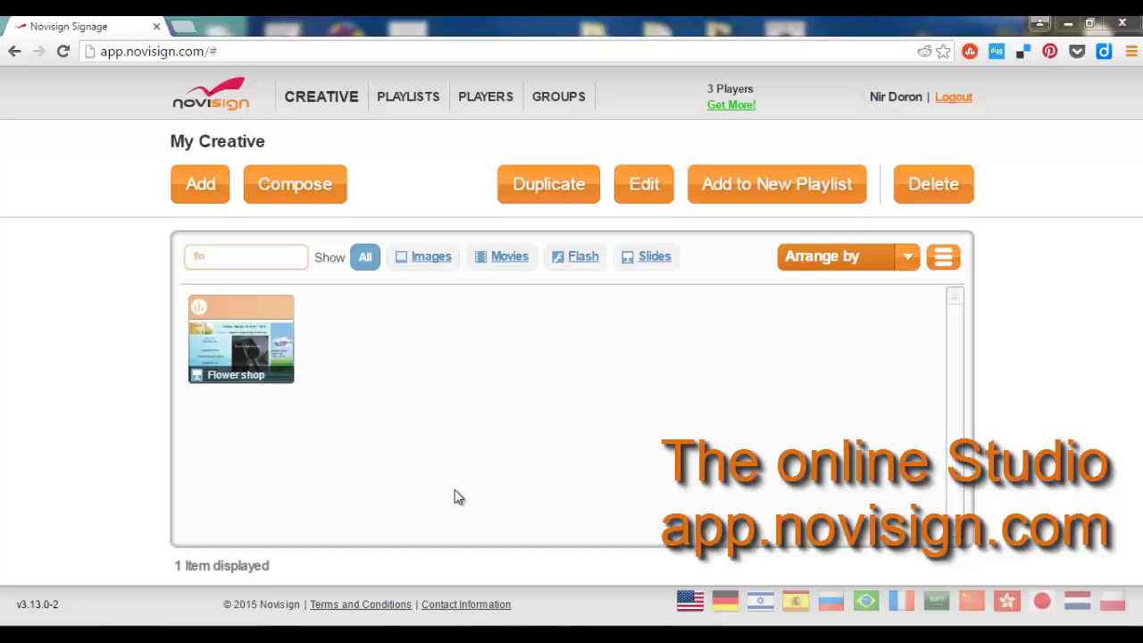
Step: Review the Flower shop creative in the editor, then close it
click(241, 339)
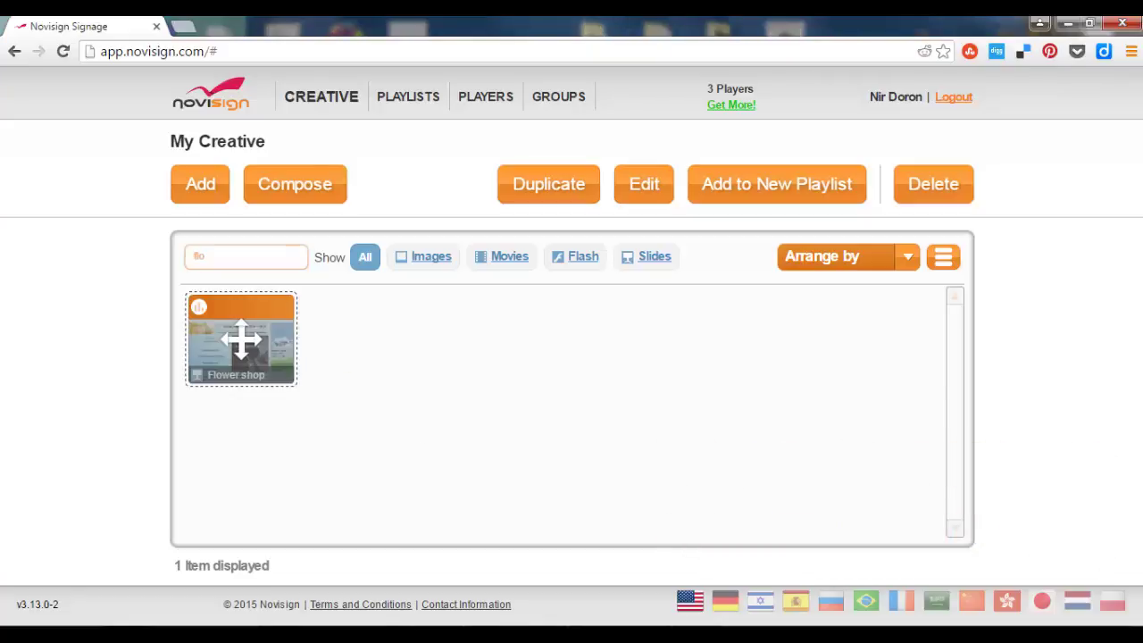
click(282, 334)
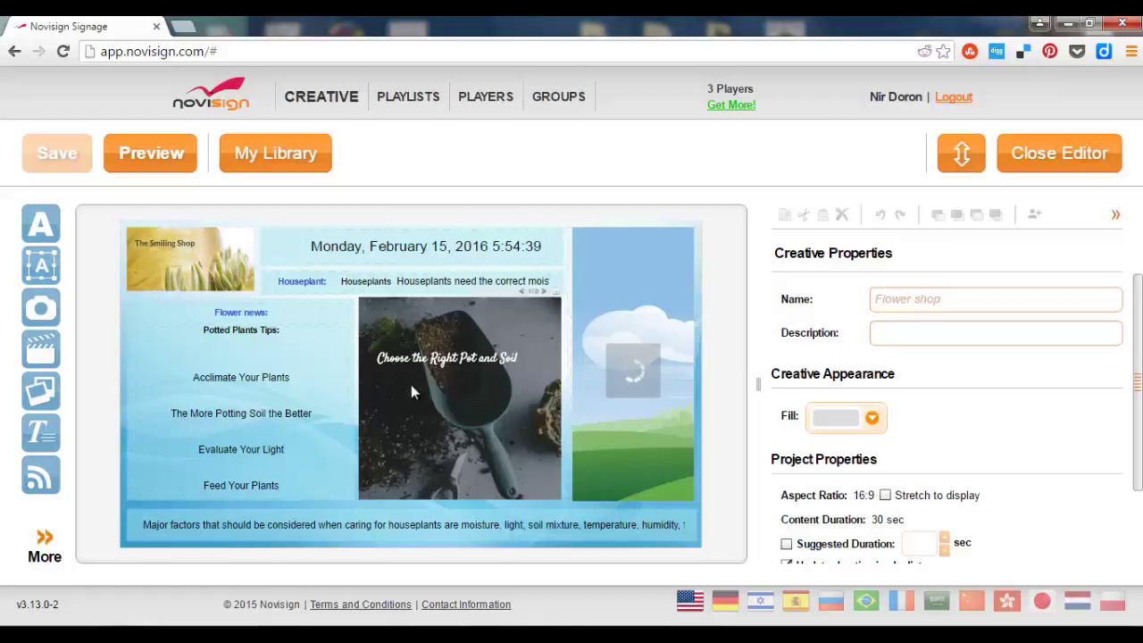
click(1061, 162)
Step: Filter the creative library by 'pla' and open Plant 3 white blended for editing
click(242, 256)
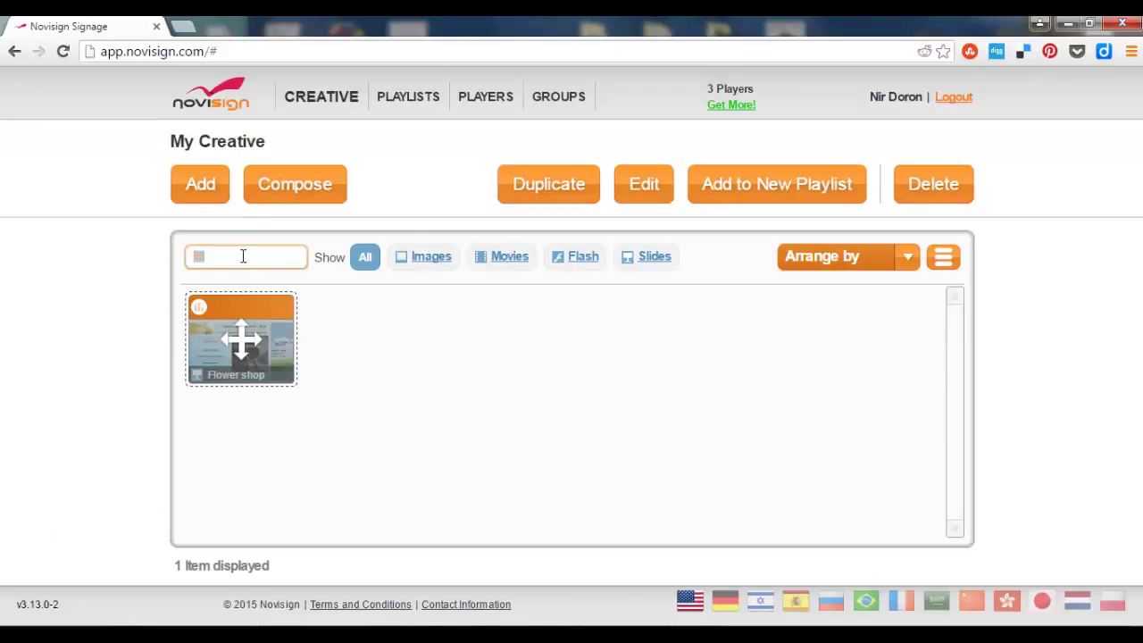
text(pla)
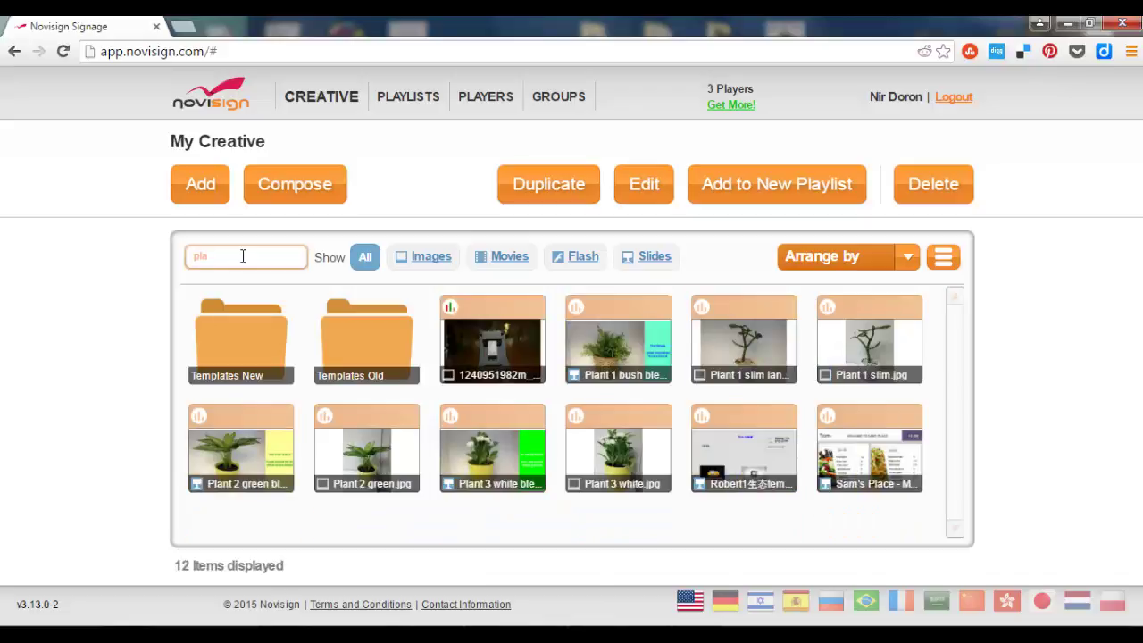
click(492, 447)
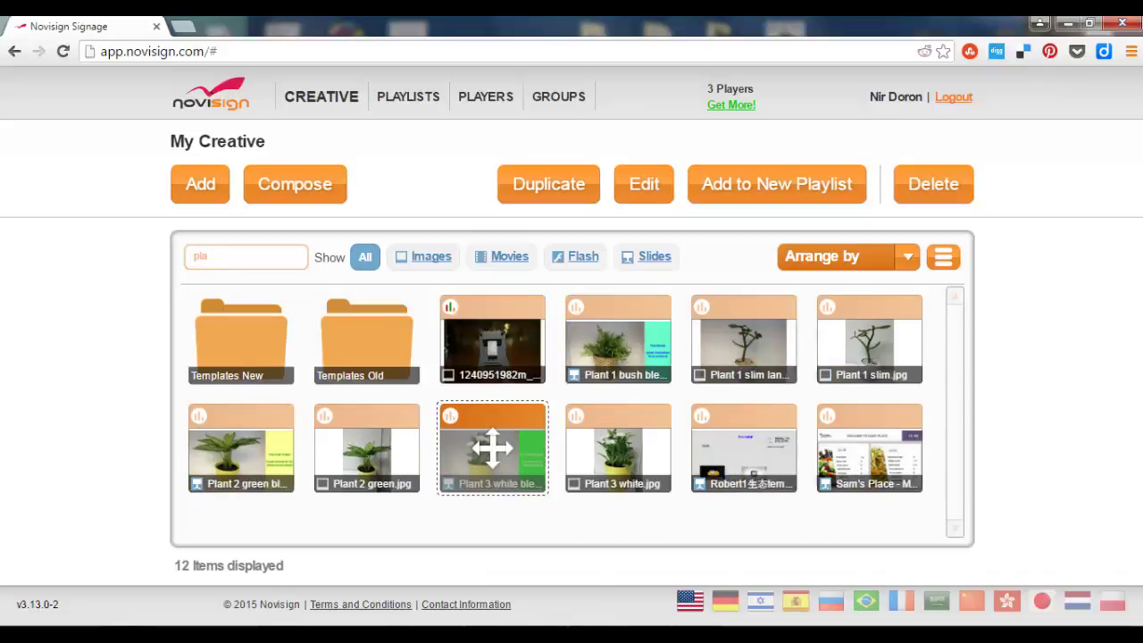
double_click(492, 448)
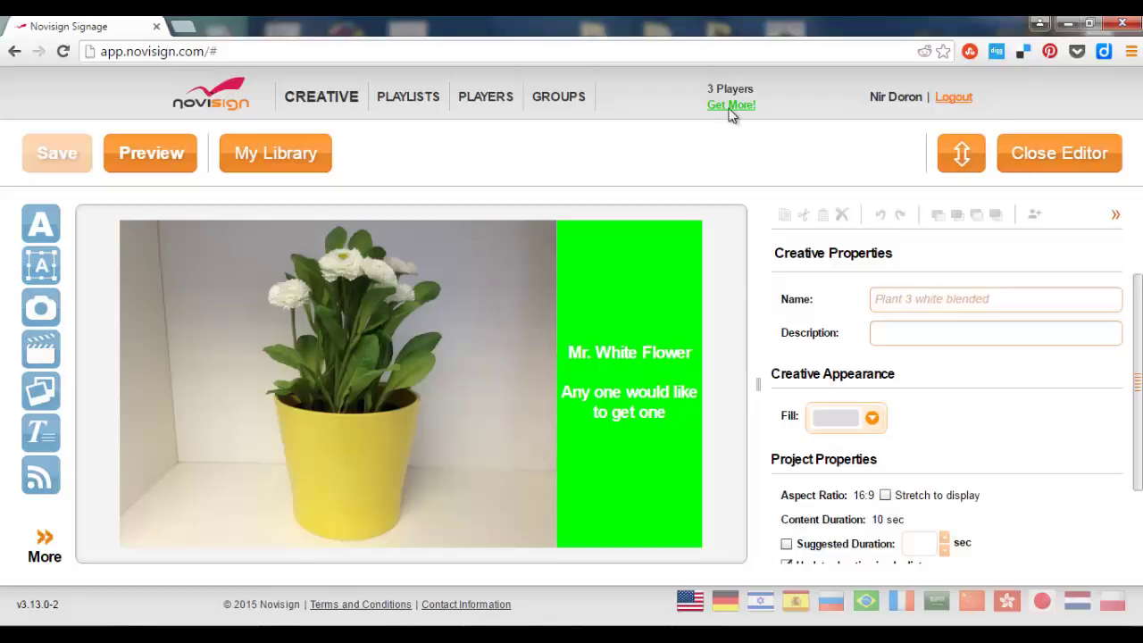
Step: Filter the playlists by 'flo' and open the 56-second Flower RFID Playlist2
click(412, 98)
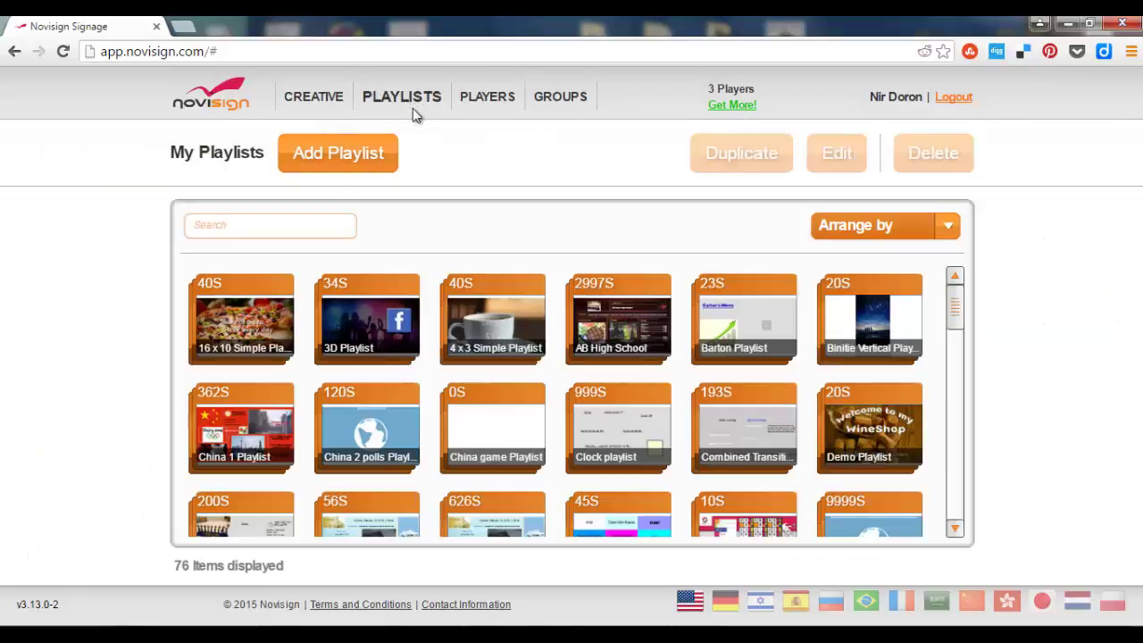
click(289, 227)
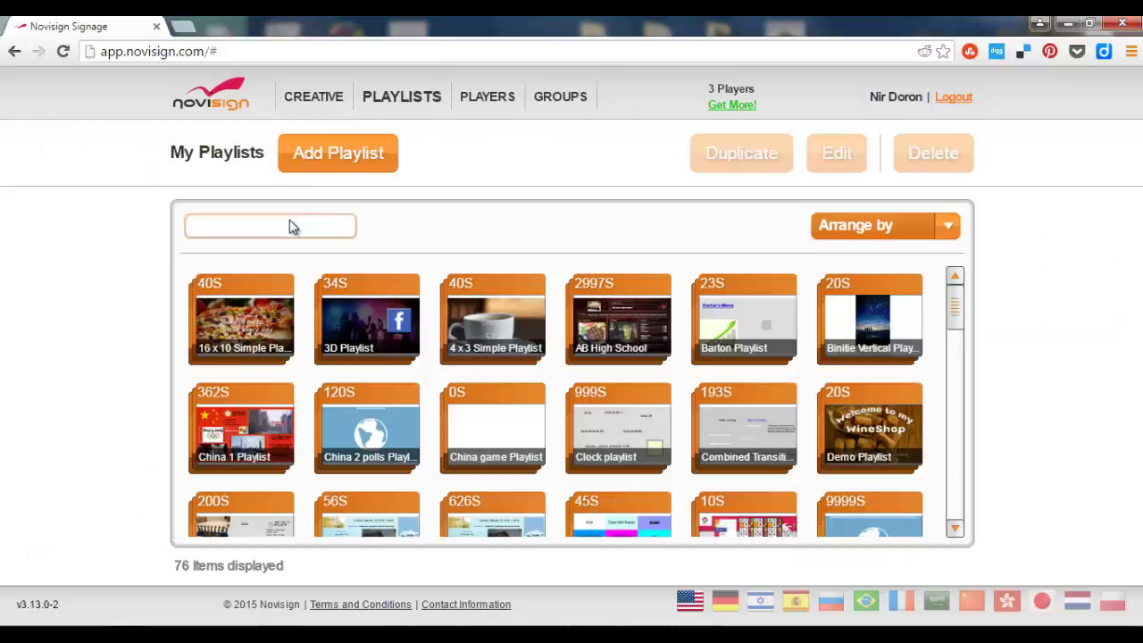
text(flo)
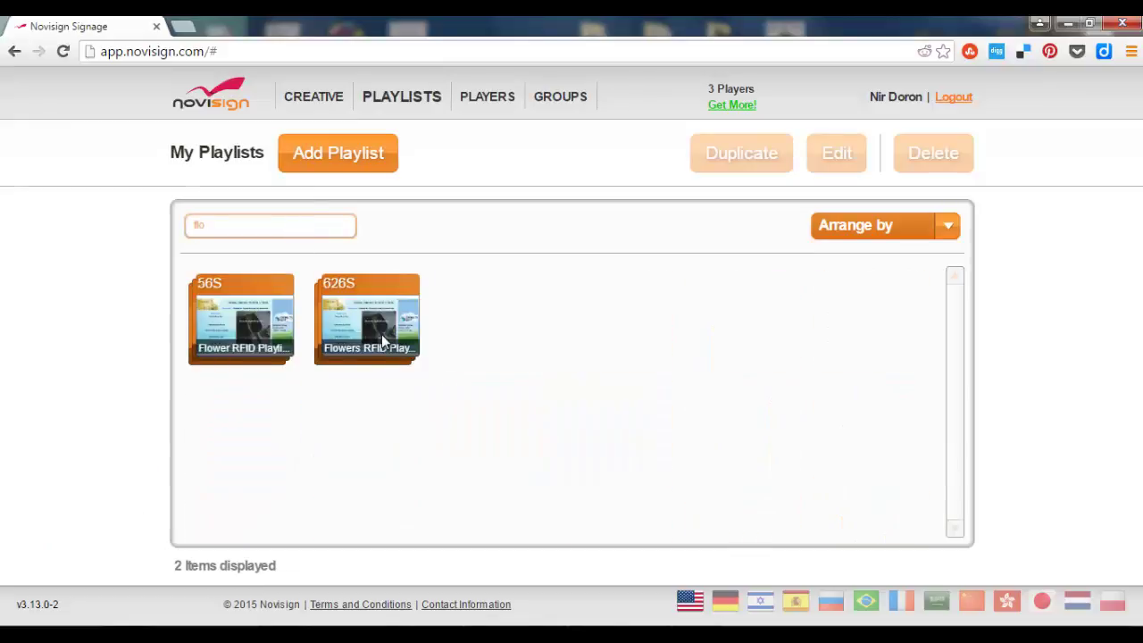
click(260, 306)
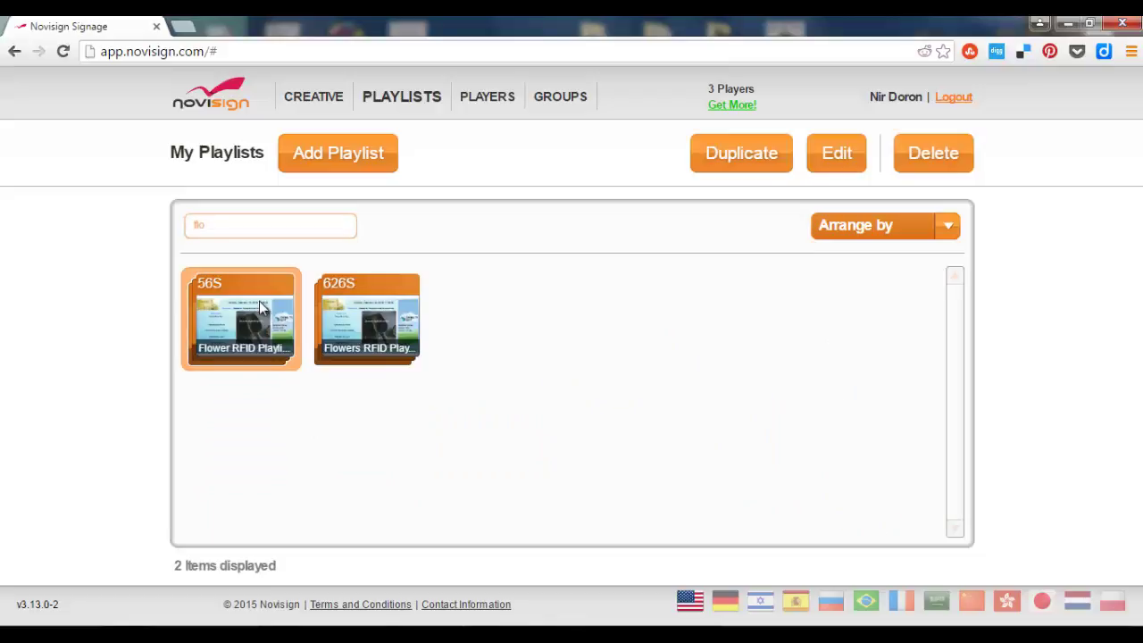
double_click(261, 306)
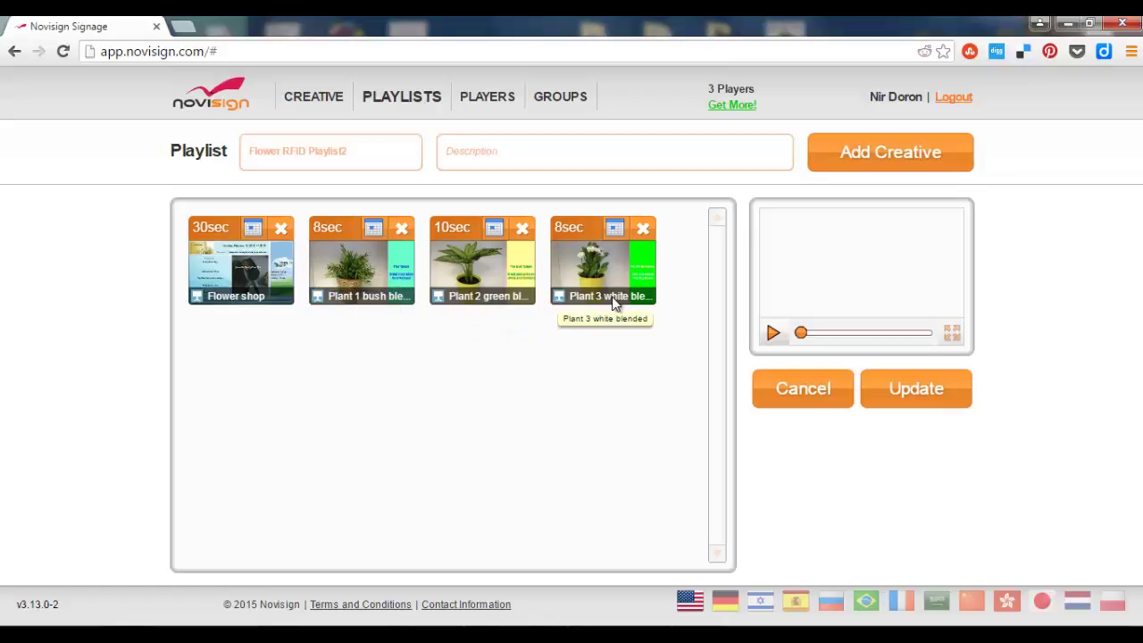
click(376, 228)
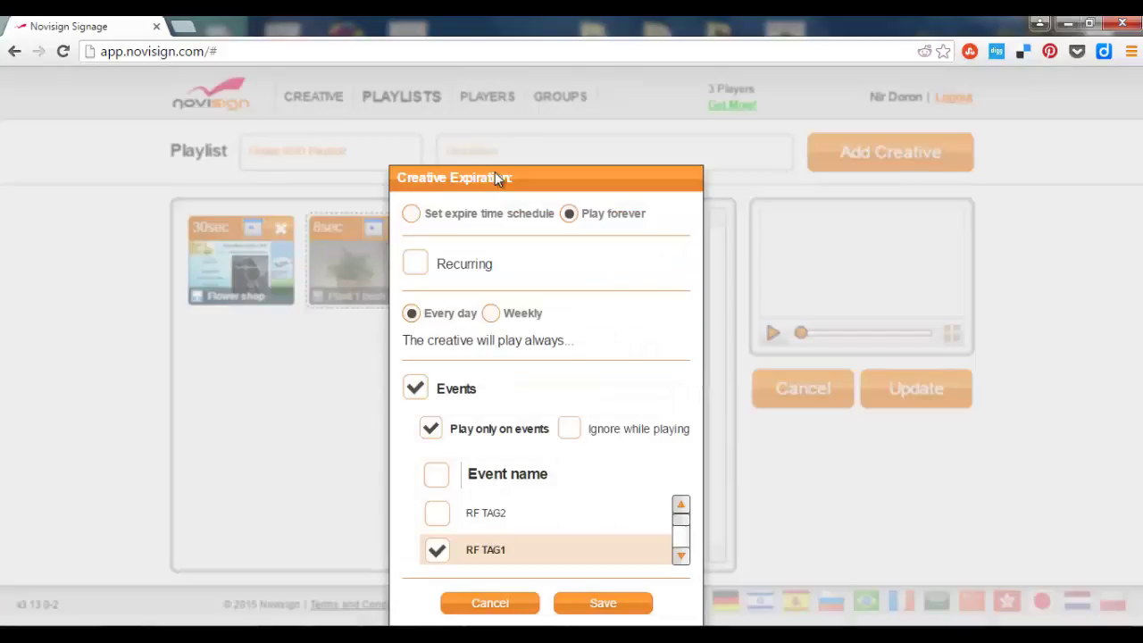
drag(508, 184, 484, 162)
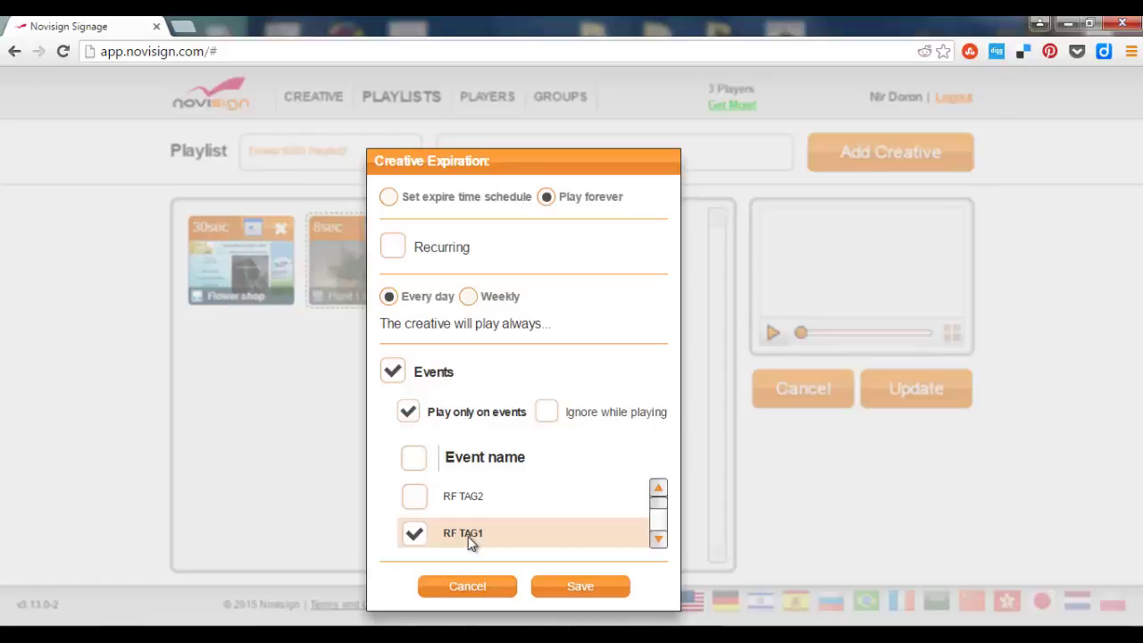
click(487, 588)
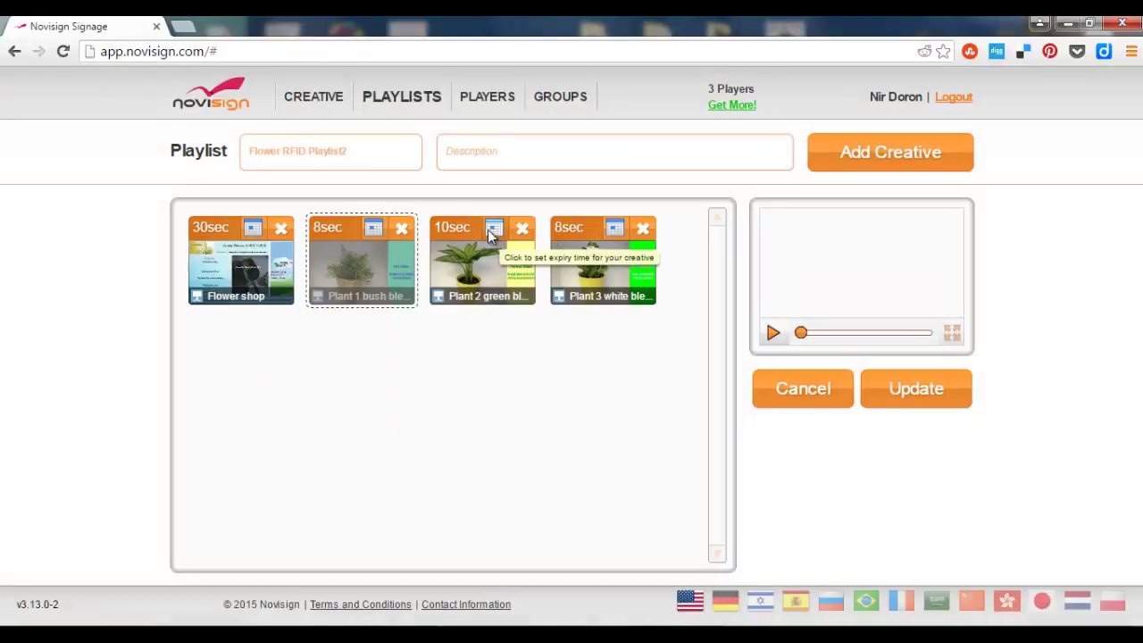
click(490, 231)
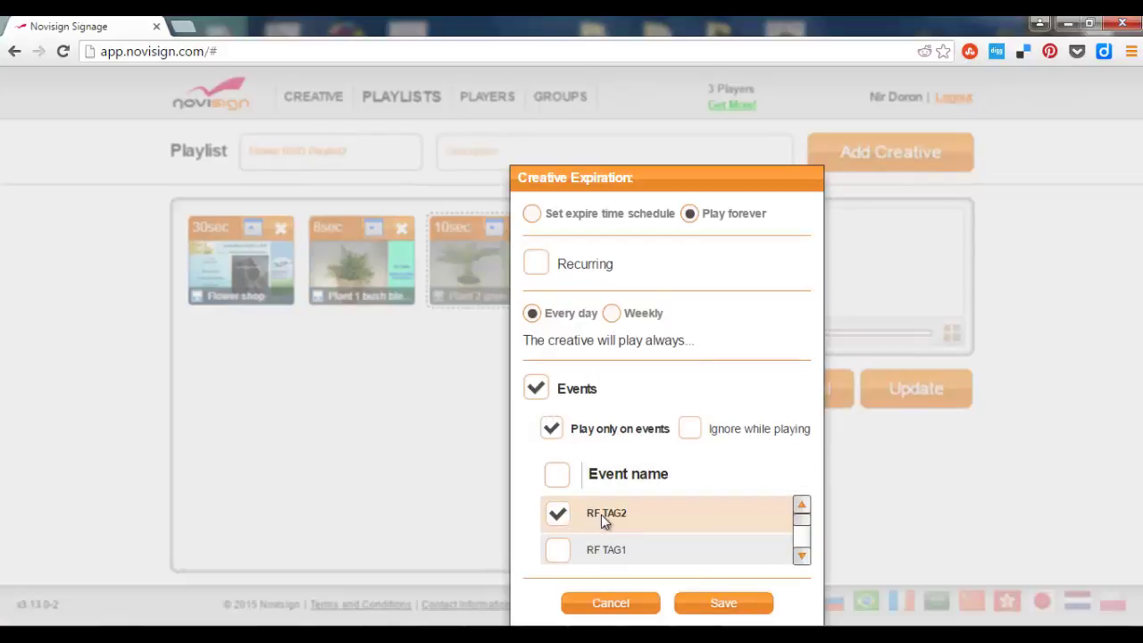
click(611, 603)
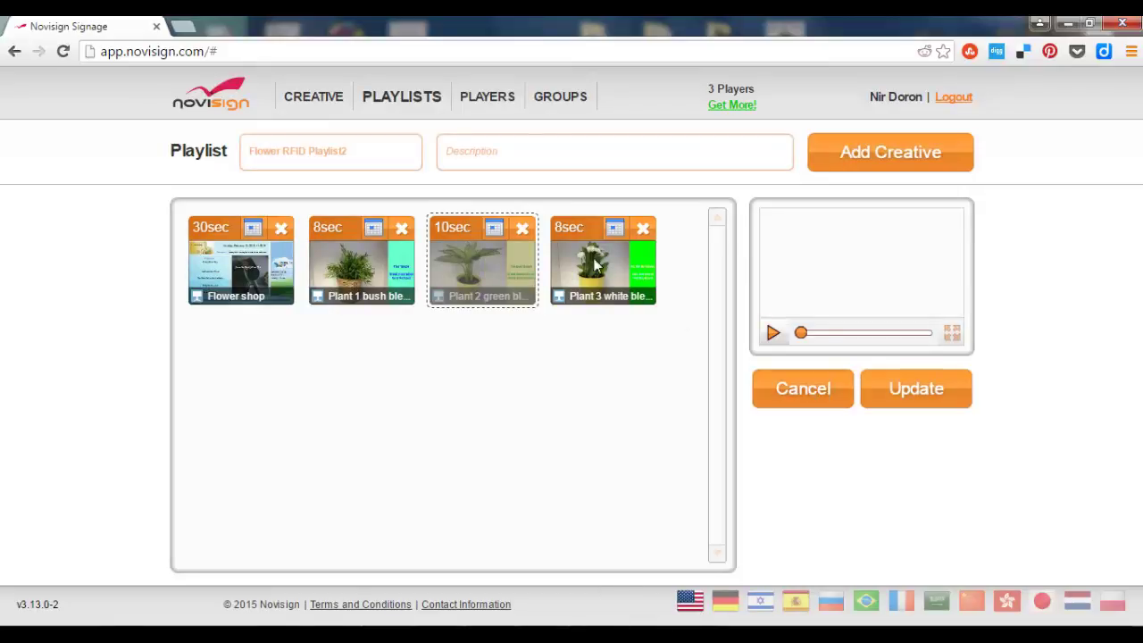
Step: Filter the players by 'gene' and widen the Playlist column to read Device Generic's playlist
click(496, 96)
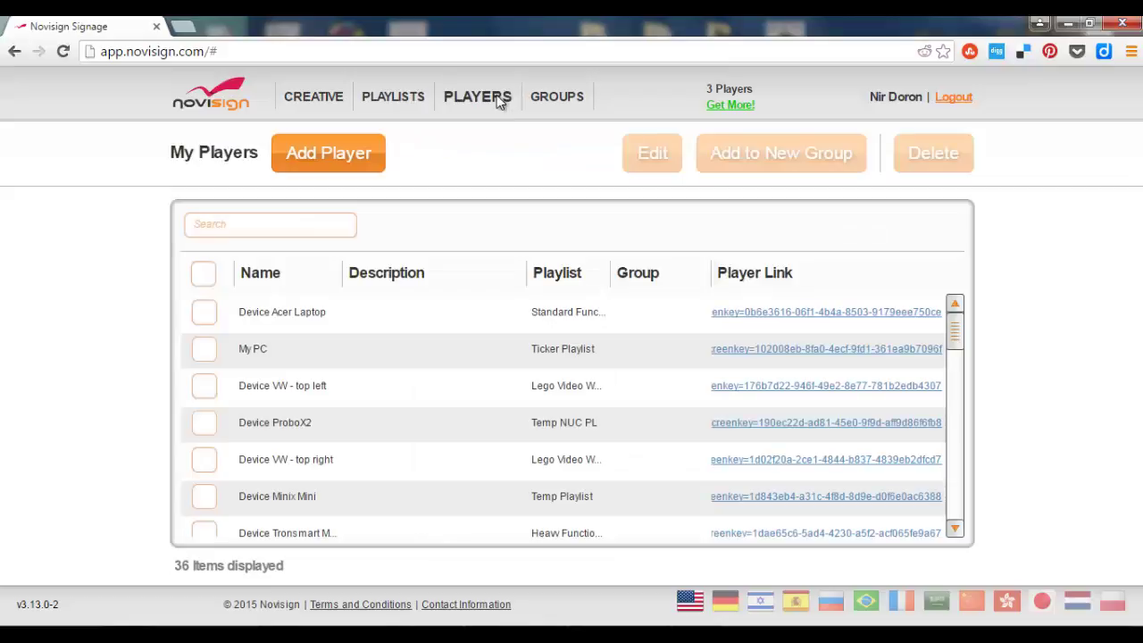
click(245, 226)
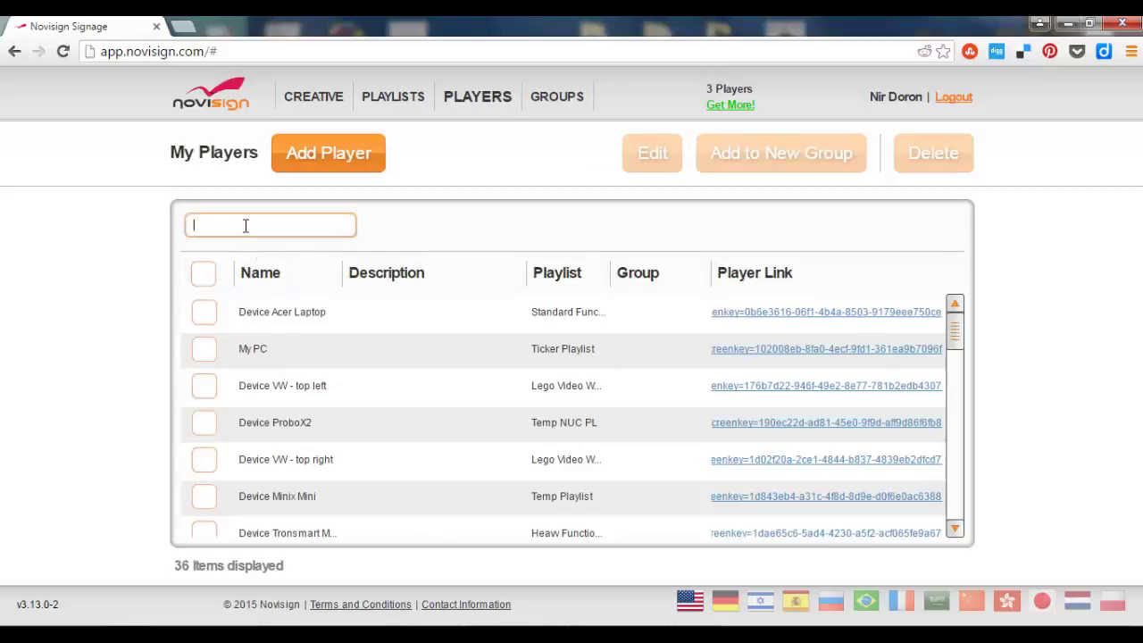
text(gene)
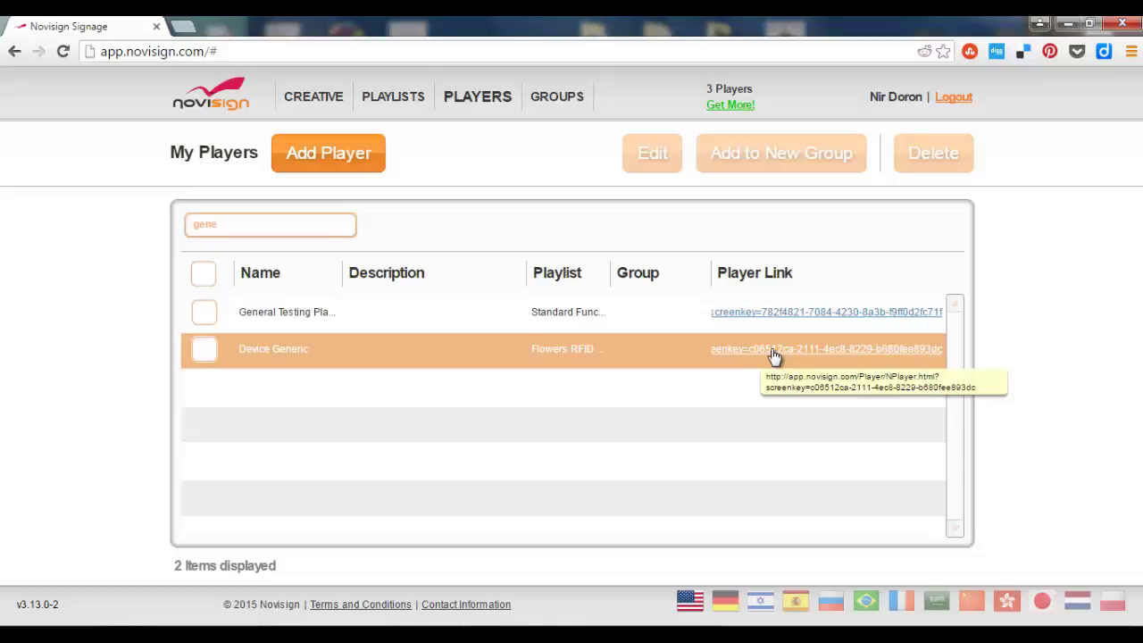
drag(611, 273, 635, 273)
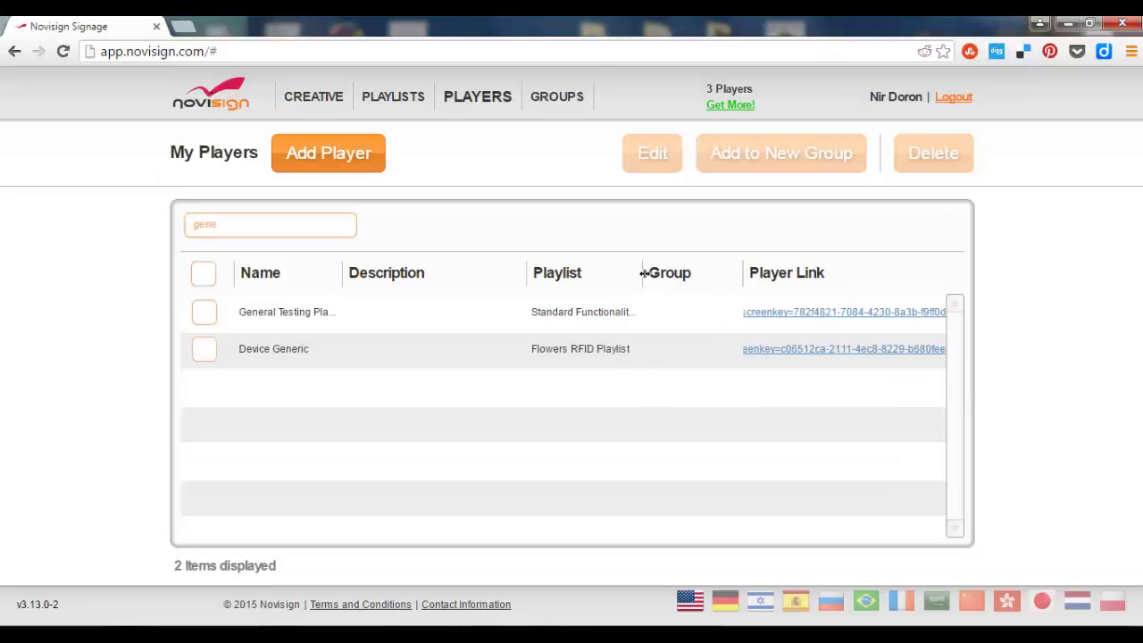